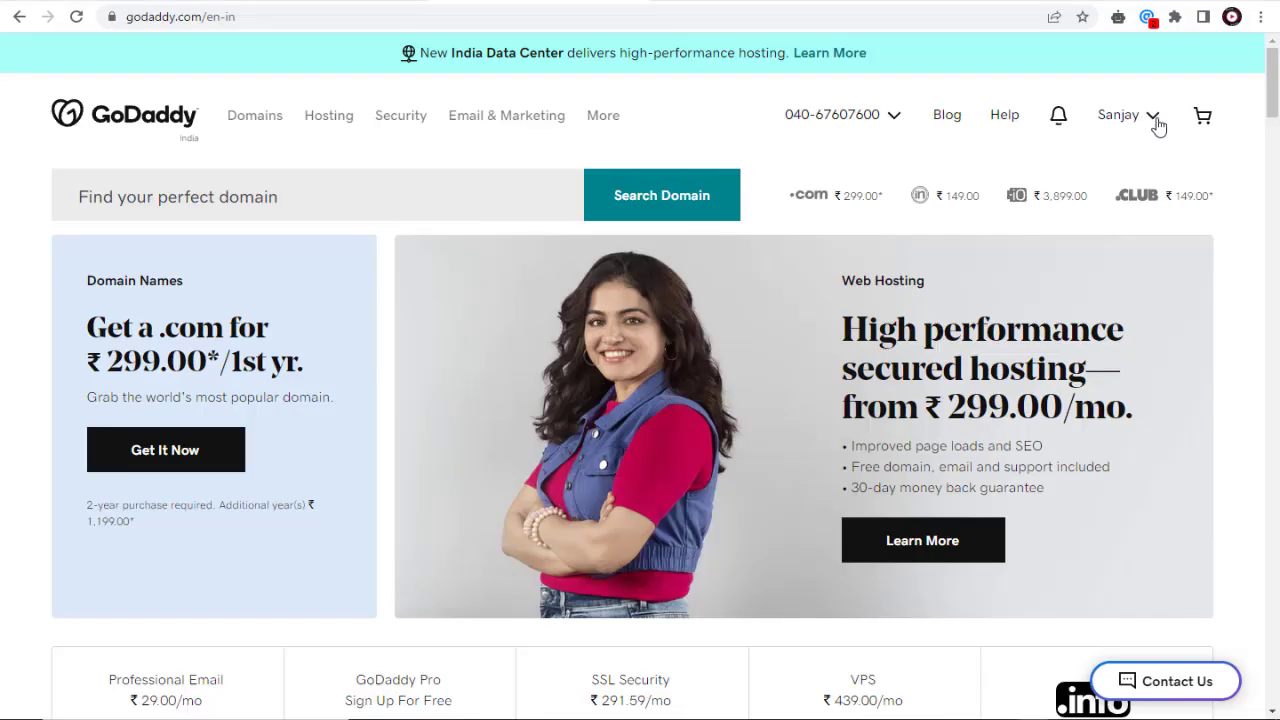
# Step: From the account menu go to My Products and manage the Deluxe Linux Hosting plan
pyautogui.click(1152, 115)
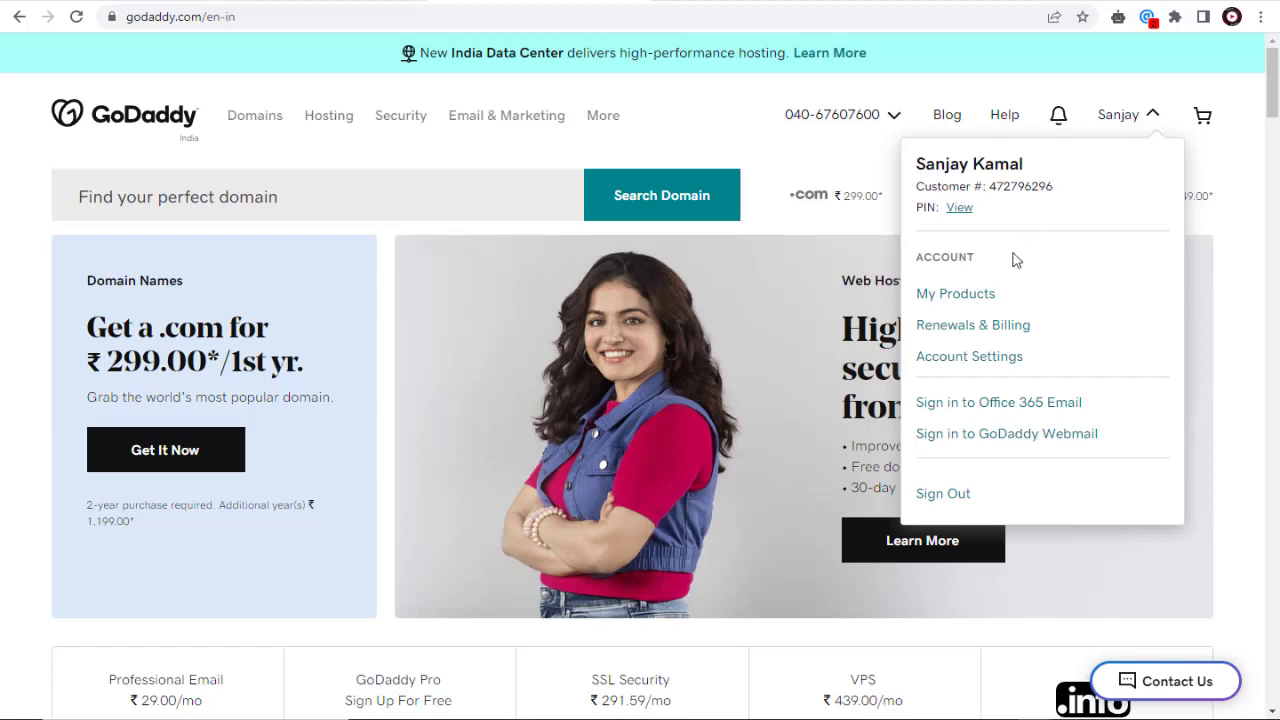
pyautogui.click(955, 293)
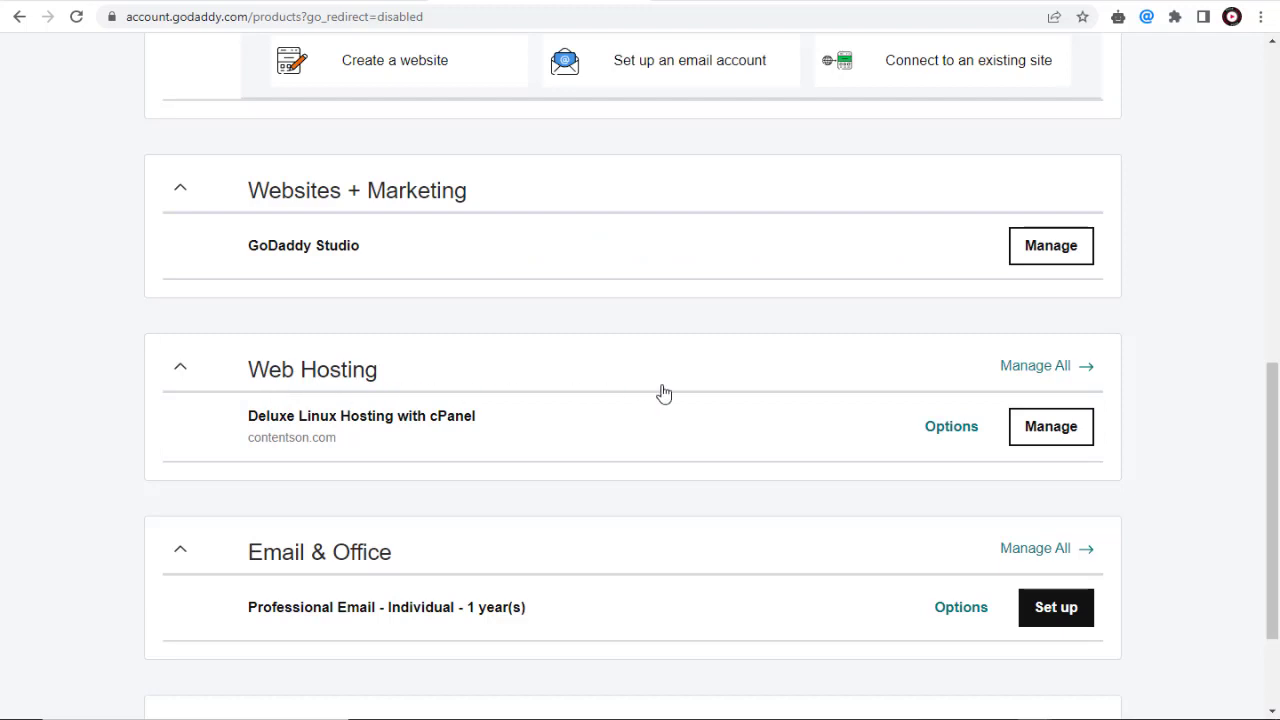
pyautogui.click(1049, 430)
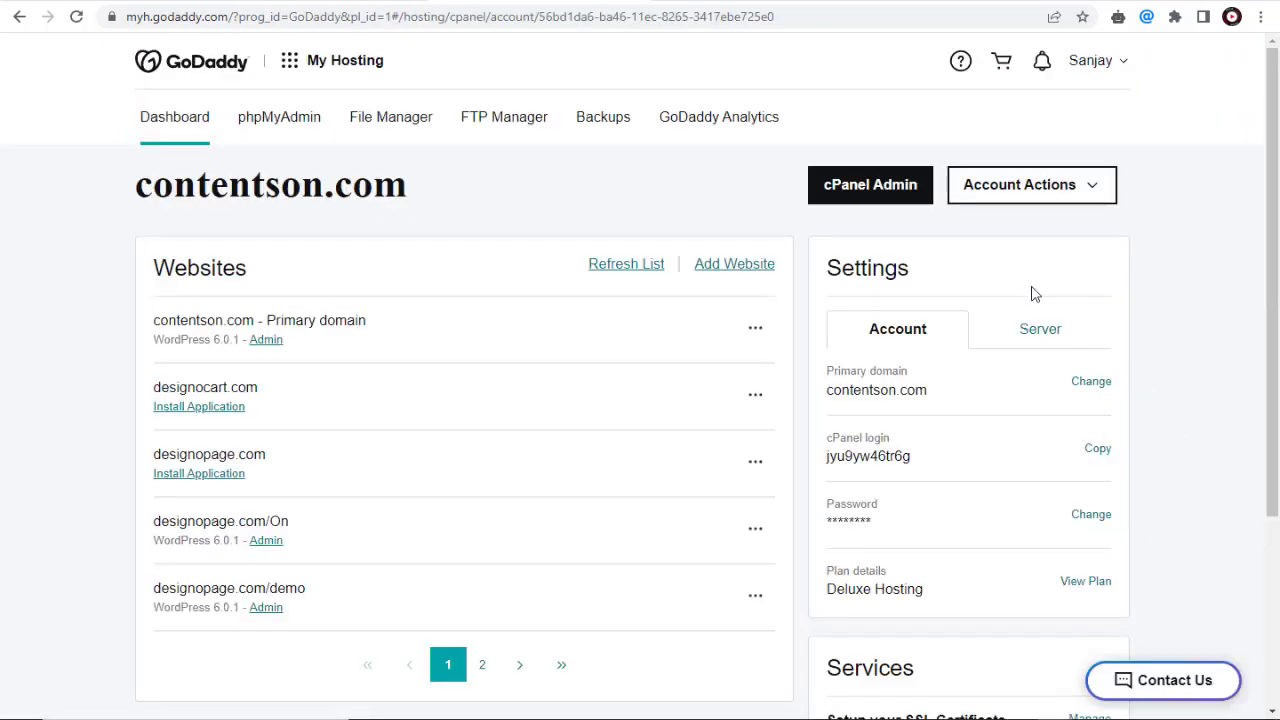
# Step: Launch cPanel Admin from the My Hosting dashboard for contentson.com
pyautogui.click(873, 197)
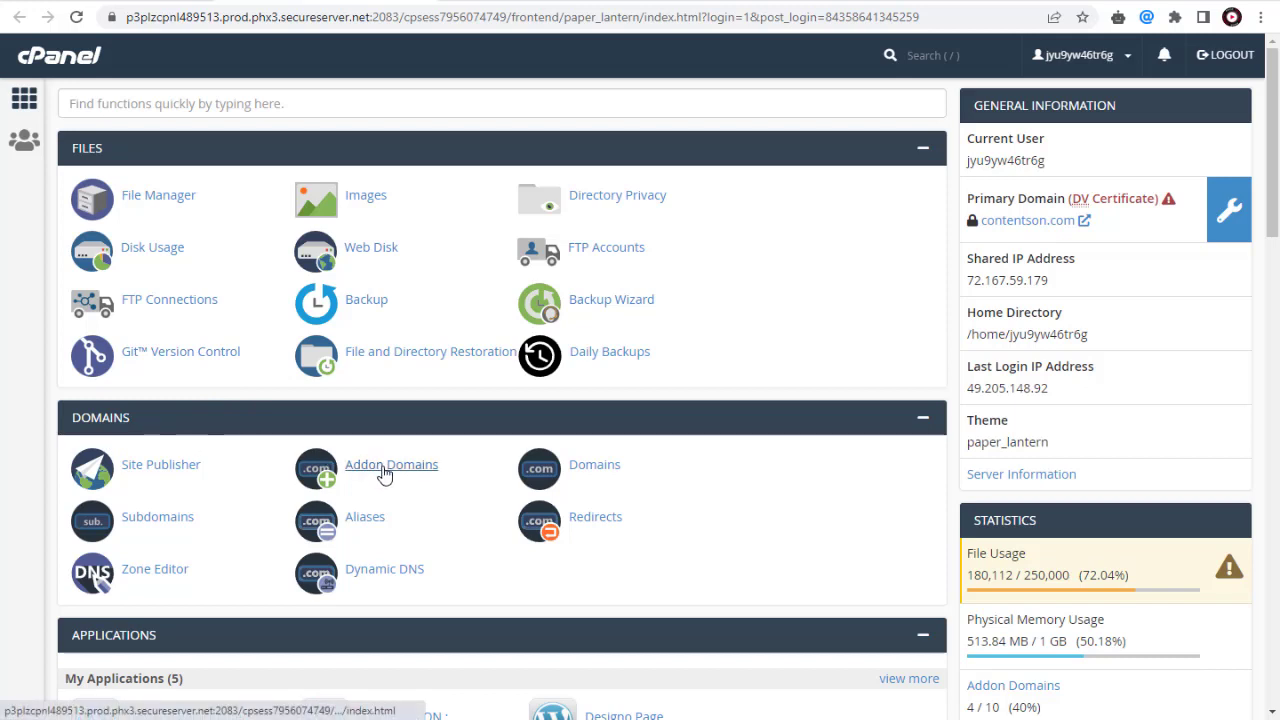
# Step: In Addon Domains, start removing startecomstore.com to reach its removal confirmation
pyautogui.click(385, 468)
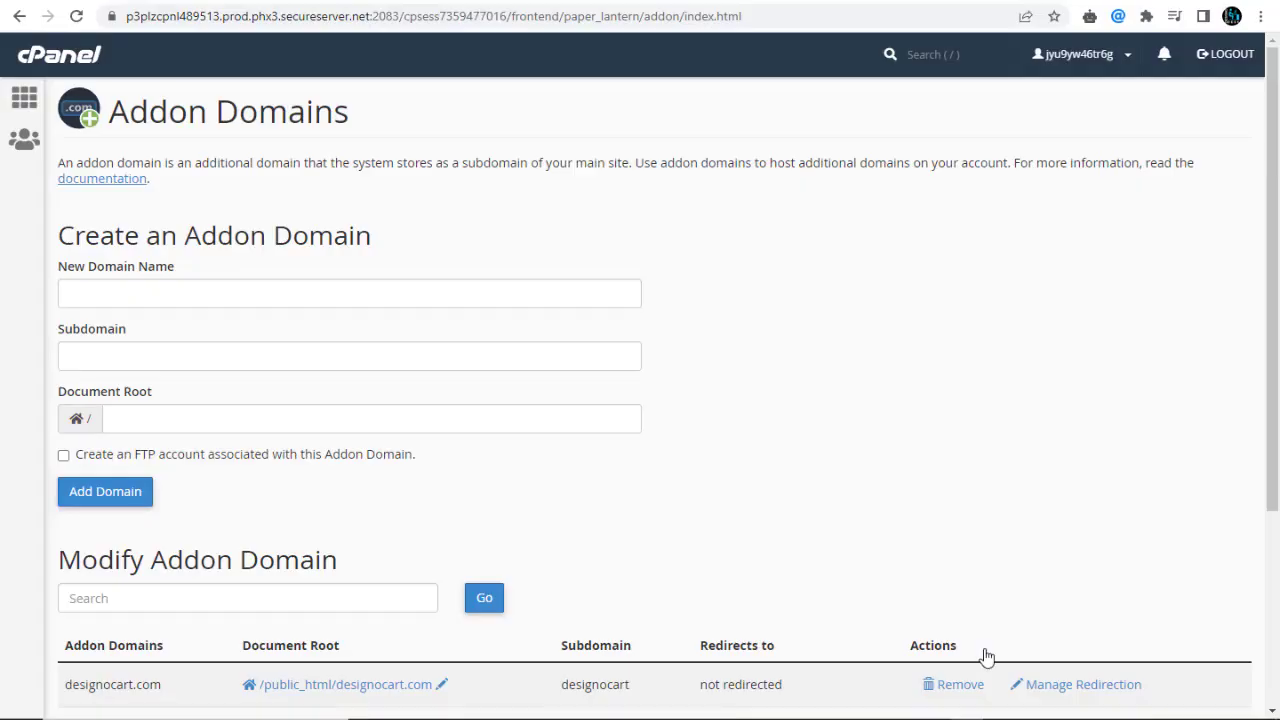
pyautogui.scroll(-3, 537, 152)
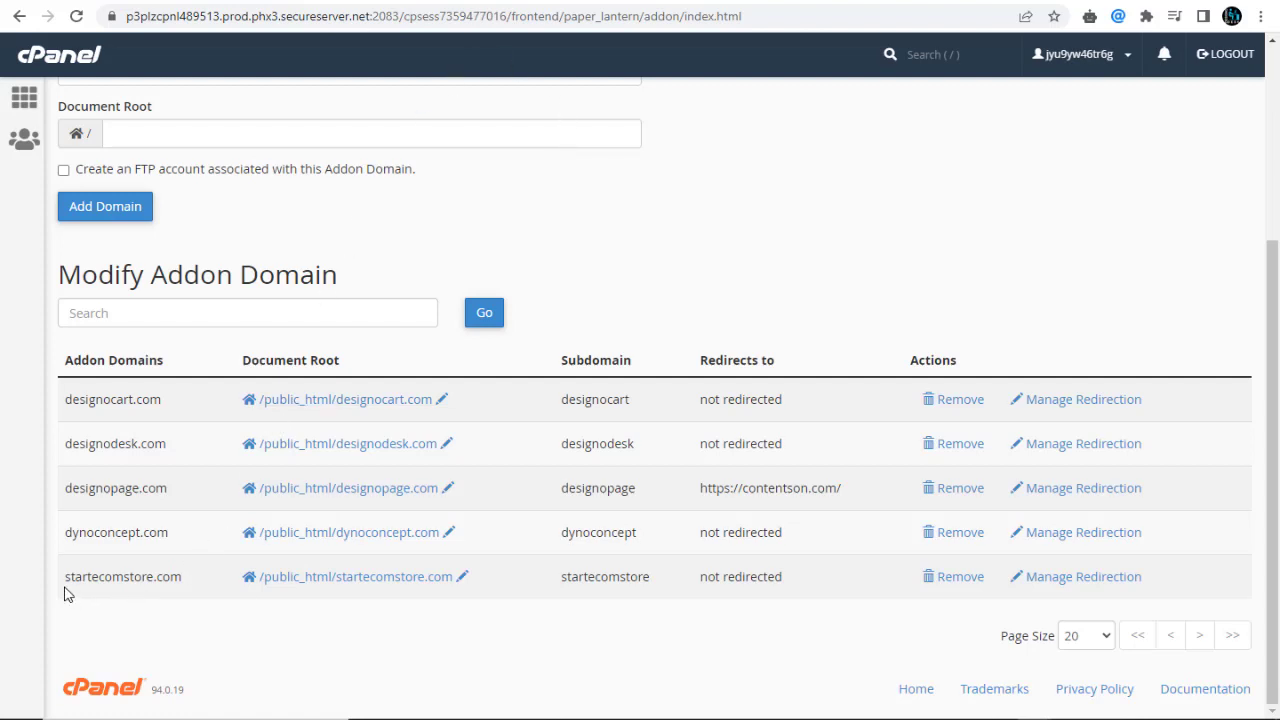
pyautogui.moveTo(65, 577); pyautogui.dragTo(180, 578)
pyautogui.click(178, 580)
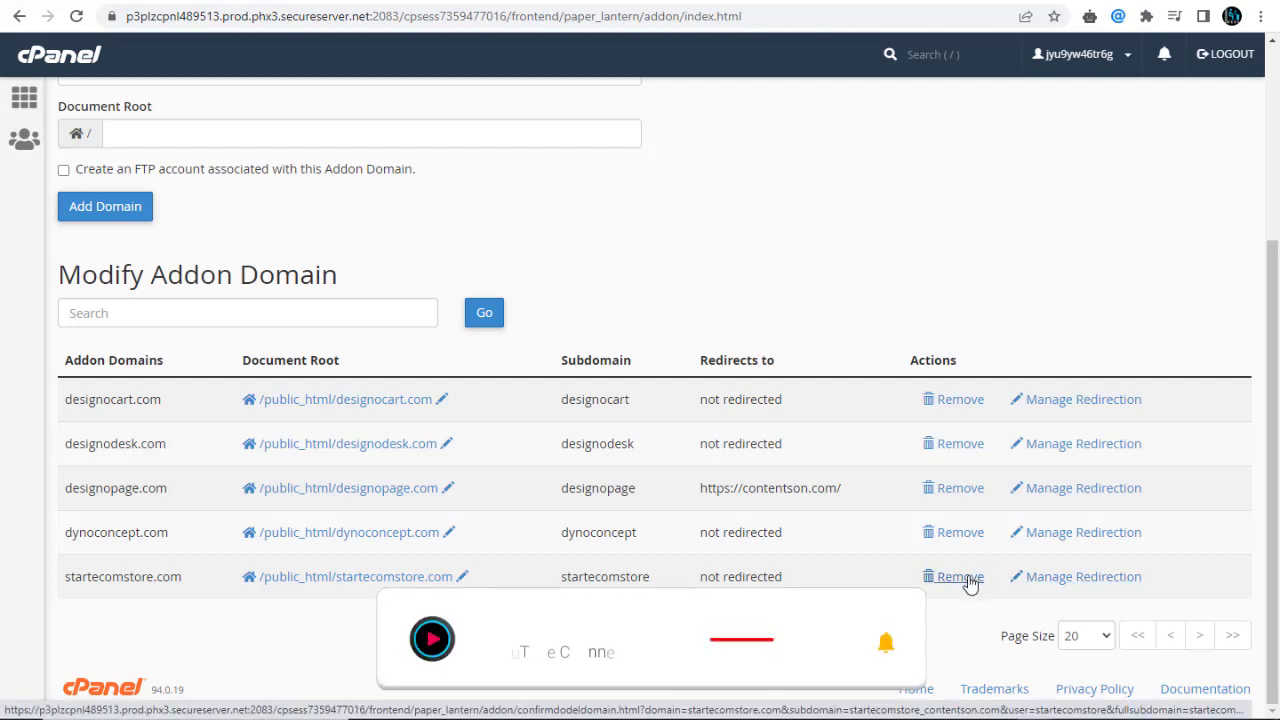
pyautogui.click(960, 577)
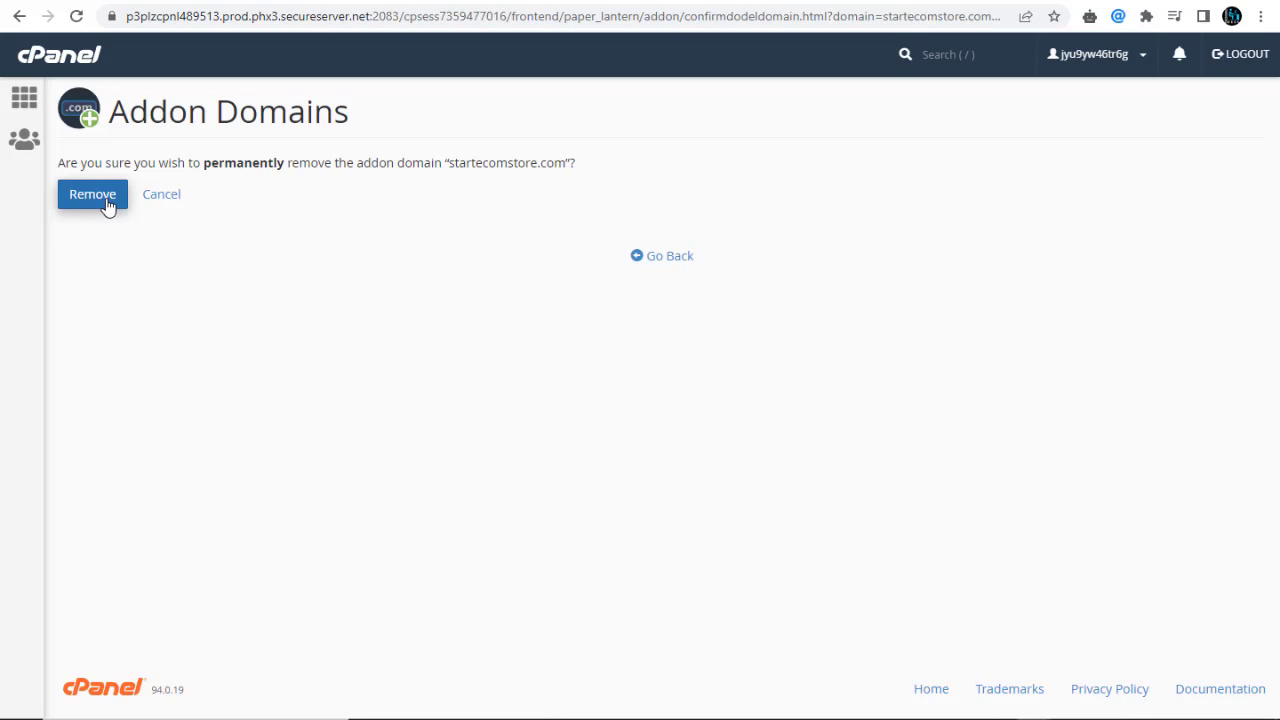
# Step: Confirm removal of startecomstore.com and highlight the success message stating it was removed
pyautogui.click(107, 203)
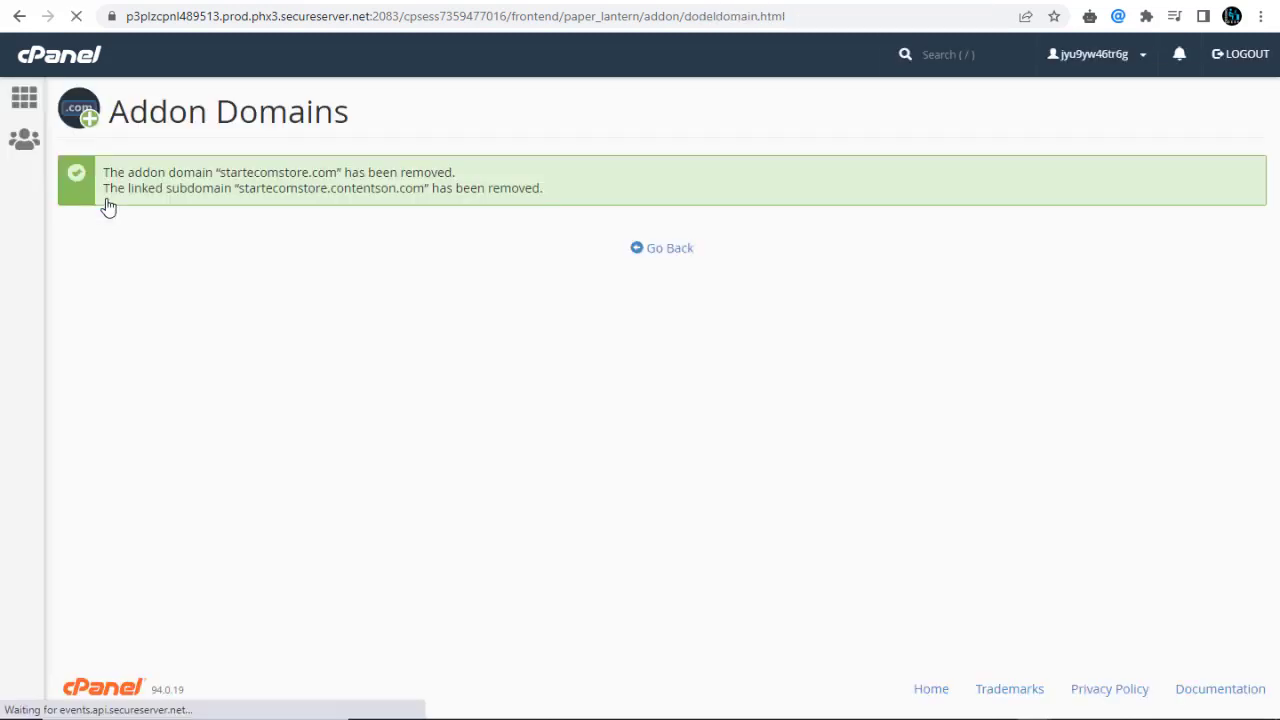
pyautogui.moveTo(110, 172)
pyautogui.mouseDown()
pyautogui.moveTo(330, 172)
pyautogui.moveTo(220, 172)
pyautogui.mouseUp()
pyautogui.doubleClick(425, 172)
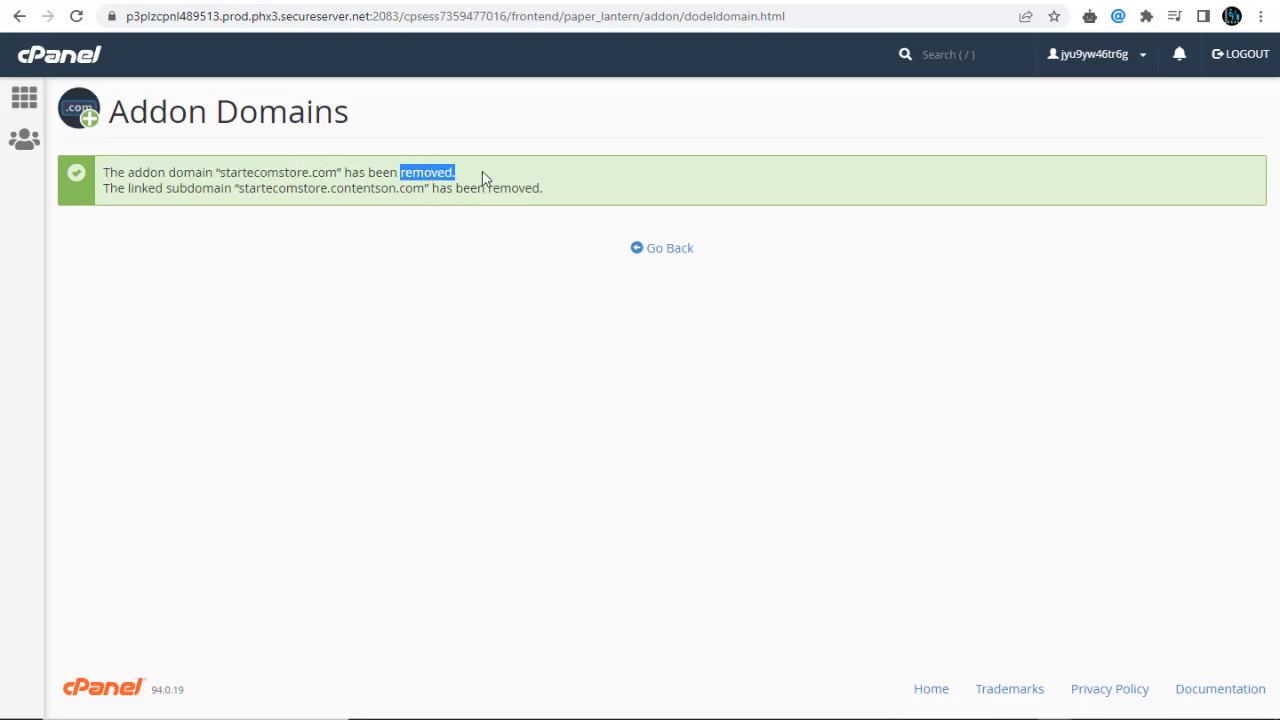